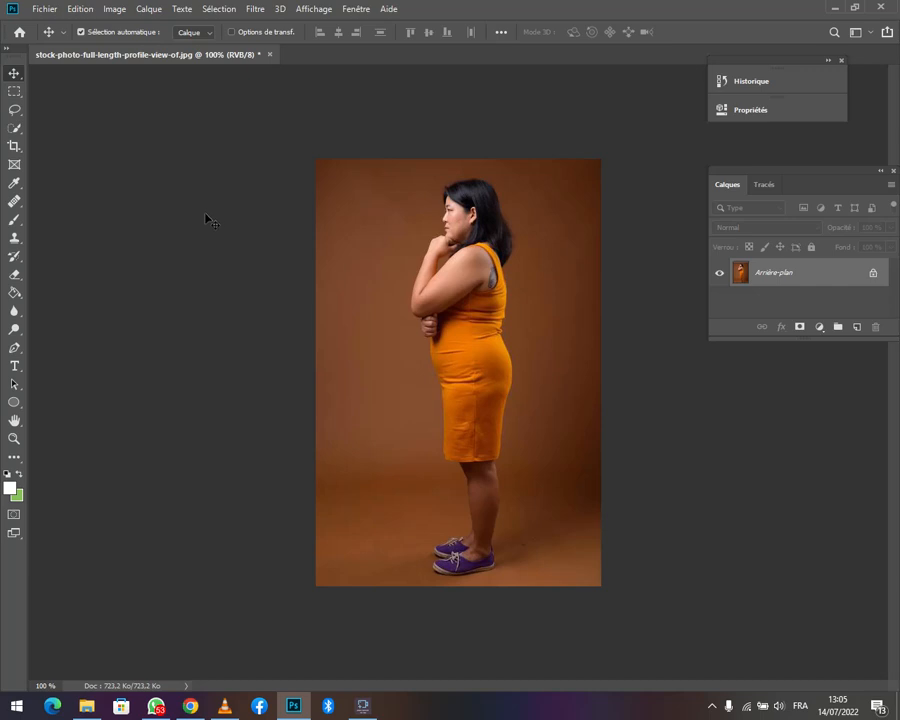
Duplicate the Arrière-plan layer and open the copy in the Fluidité (Liquify) filter
left_click_drag(771, 281, 866, 331)
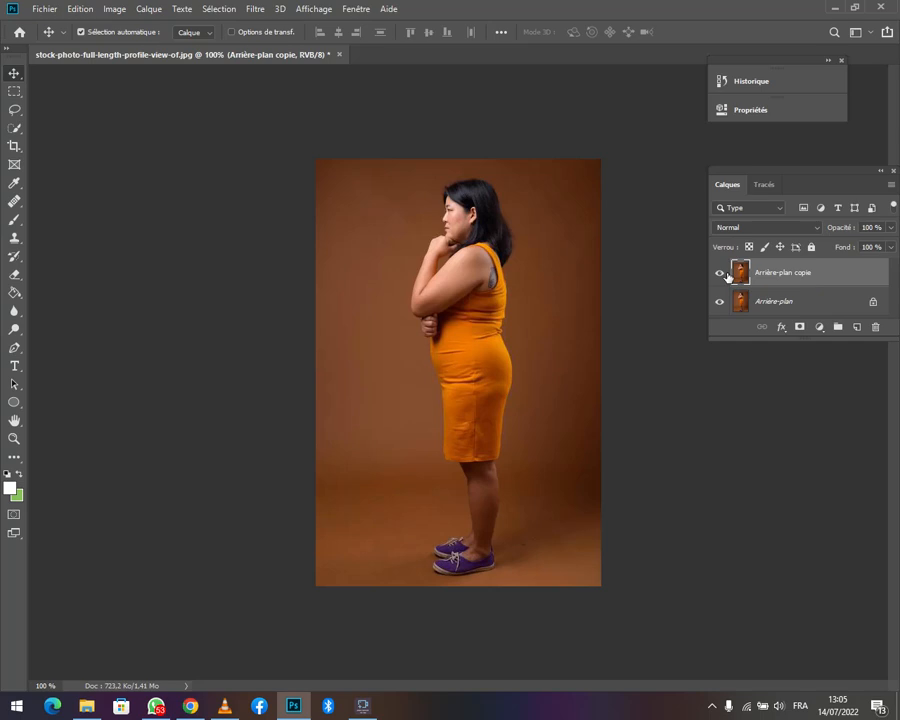
left_click(257, 9)
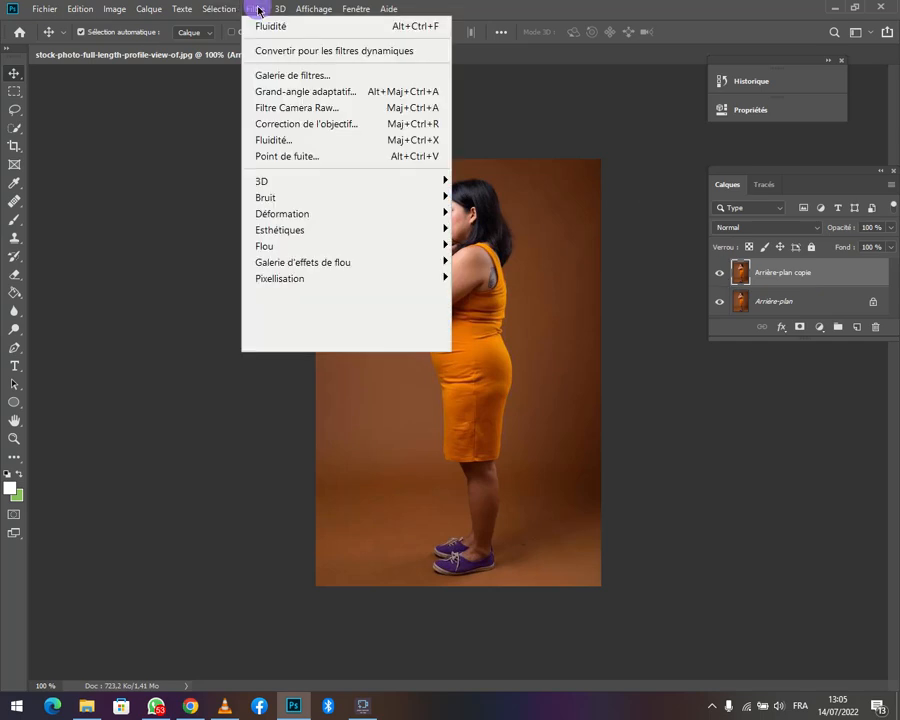
left_click(281, 143)
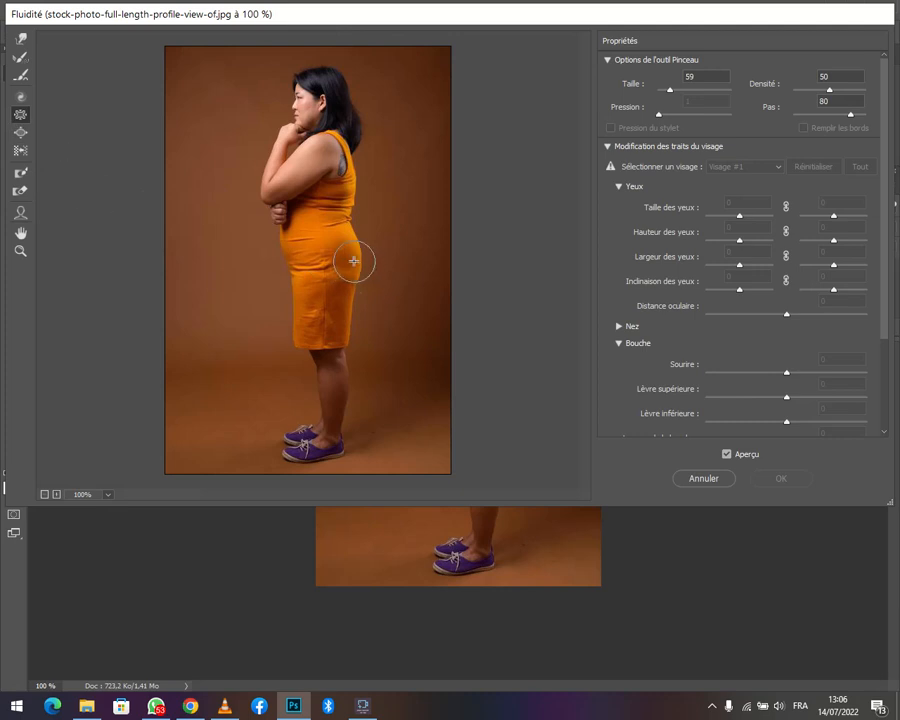
Enlarge the woman's buttocks with the Dilatation (Bloat) tool at brush size 70, density 50 and rate 80
left_click(20, 134)
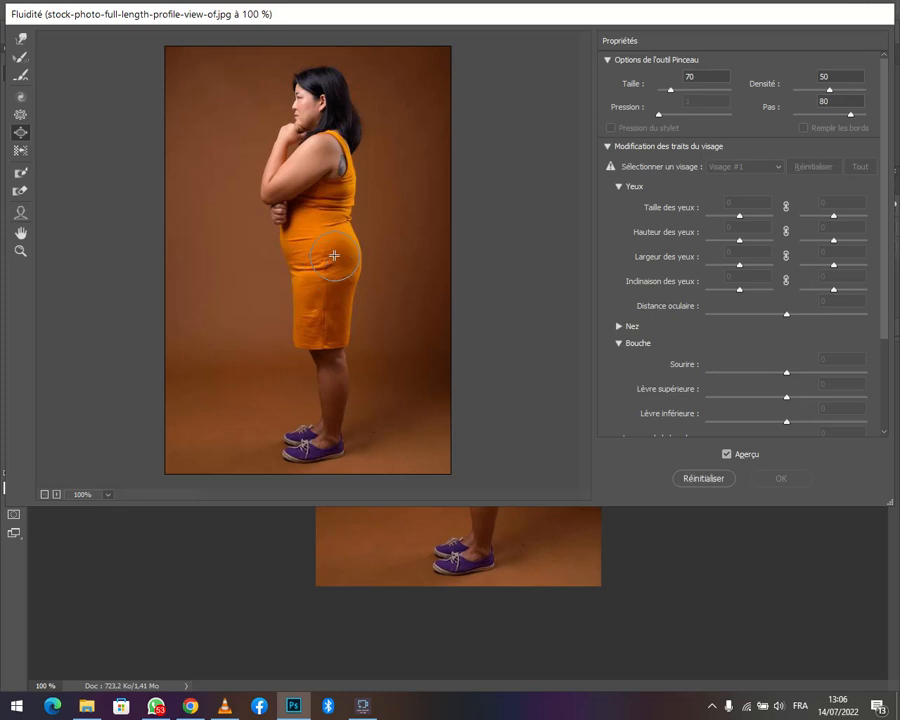
scroll(329, 265, "up", 3)
scroll(334, 256, "up", 4)
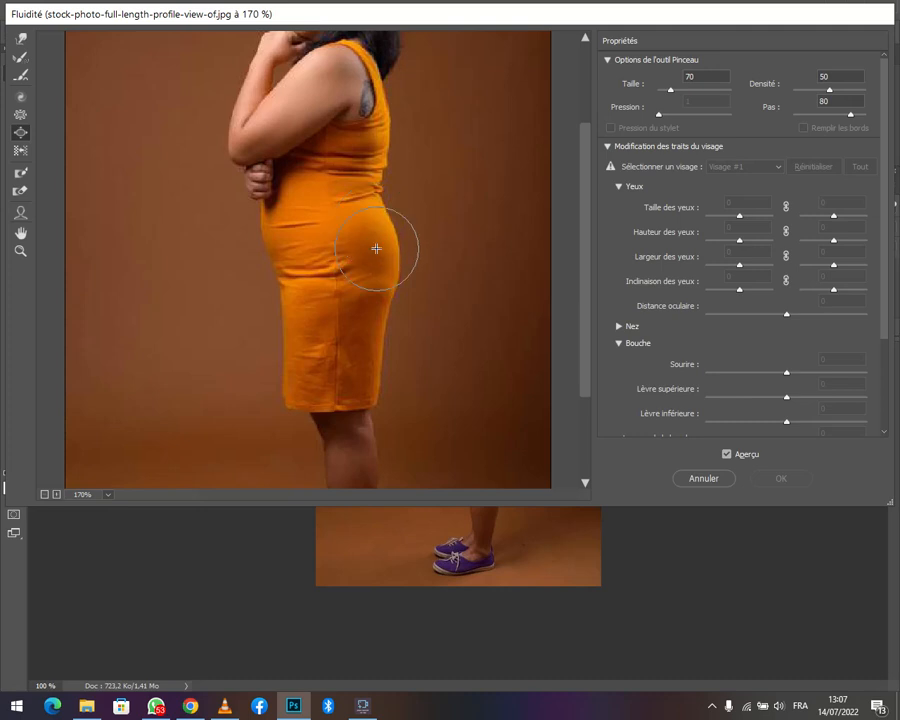
left_click_drag(376, 248, 374, 246)
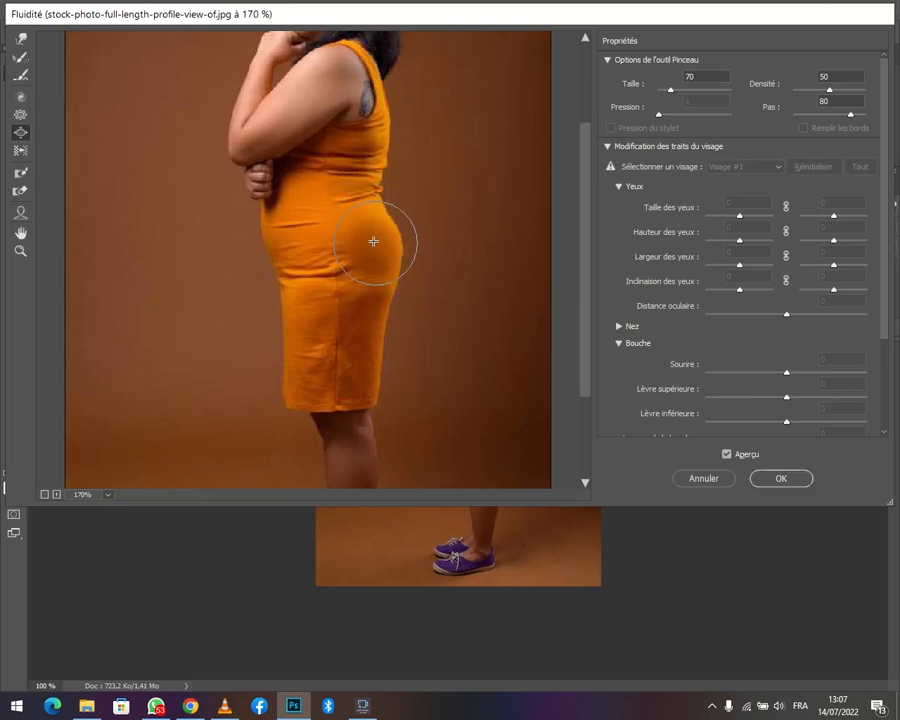
left_click(374, 254)
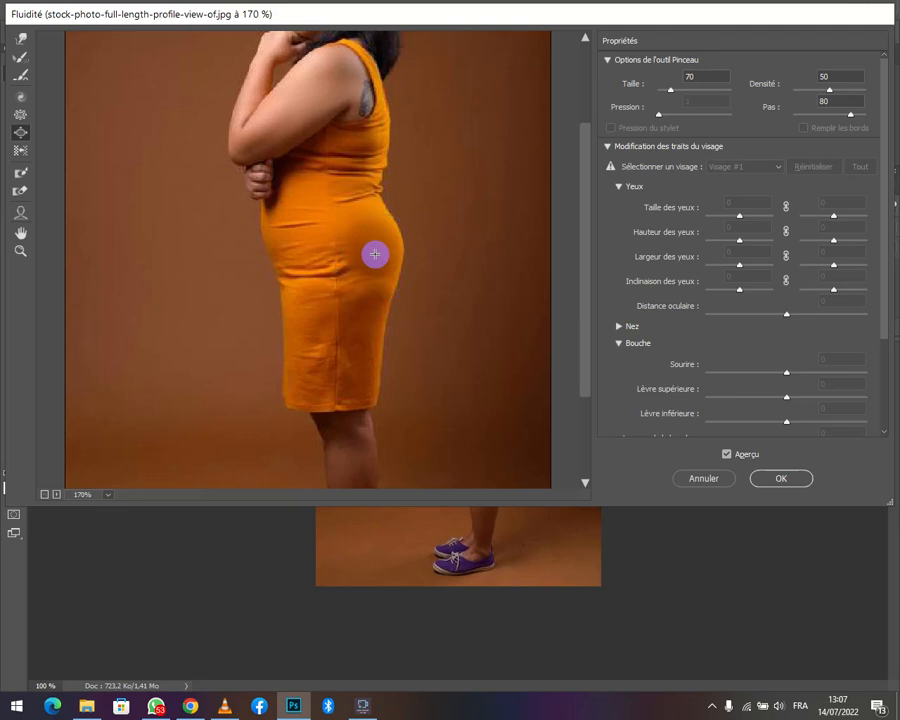
mouse_move(380, 265)
left_mouse_down()
mouse_move(390, 254)
mouse_move(382, 222)
mouse_move(394, 253)
left_mouse_up()
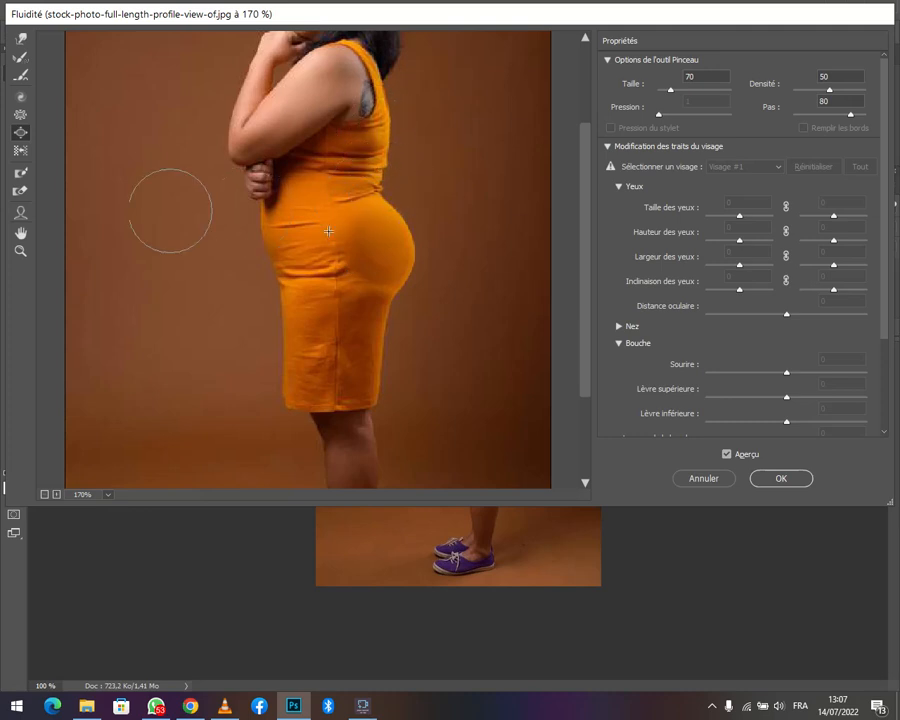
Slim the woman's back and waist above the buttocks with the Pucker tool at brush size 59
left_click(22, 115)
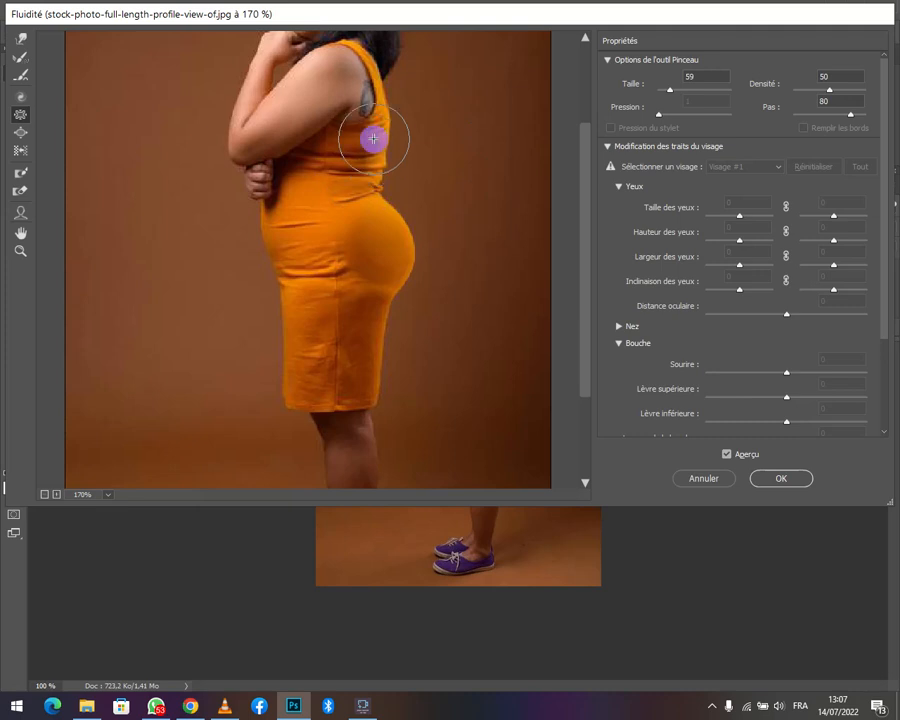
left_click(376, 145)
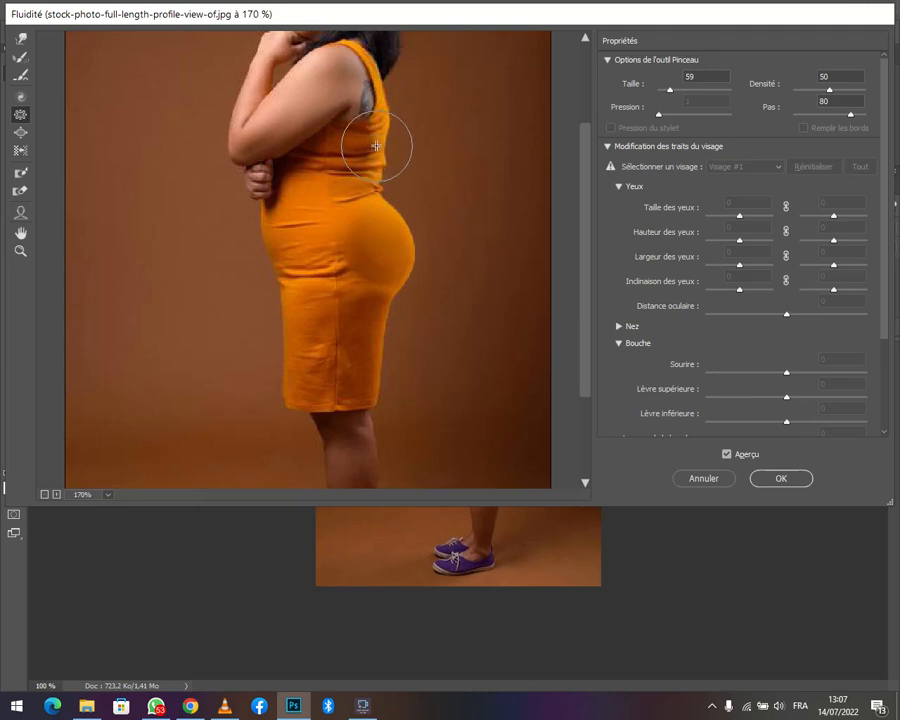
left_click(376, 139)
left_click(379, 160)
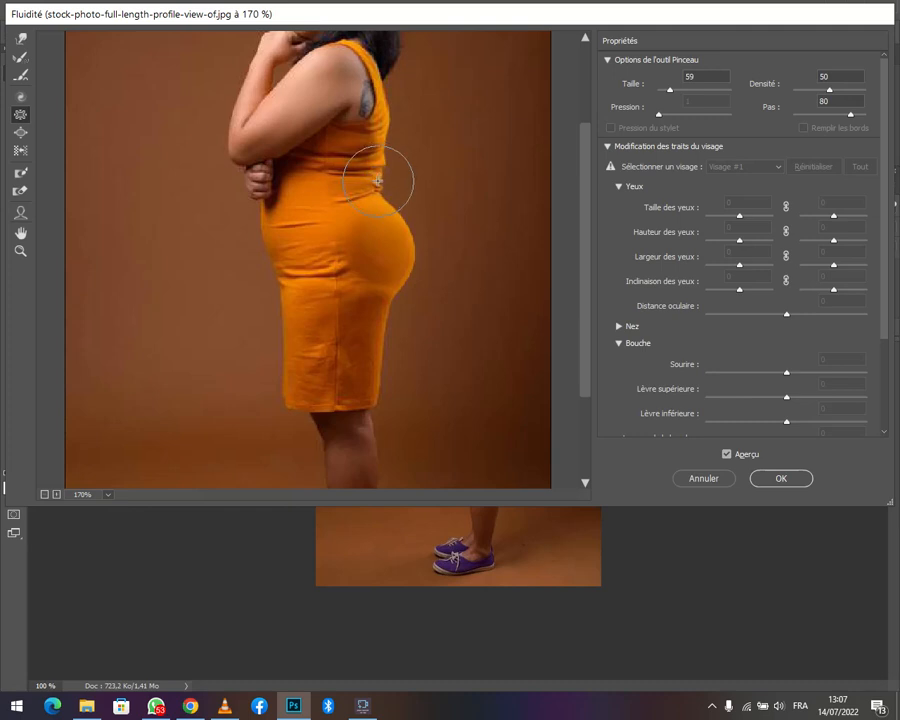
left_click(374, 181)
left_click_drag(370, 178, 372, 157)
left_click(383, 133)
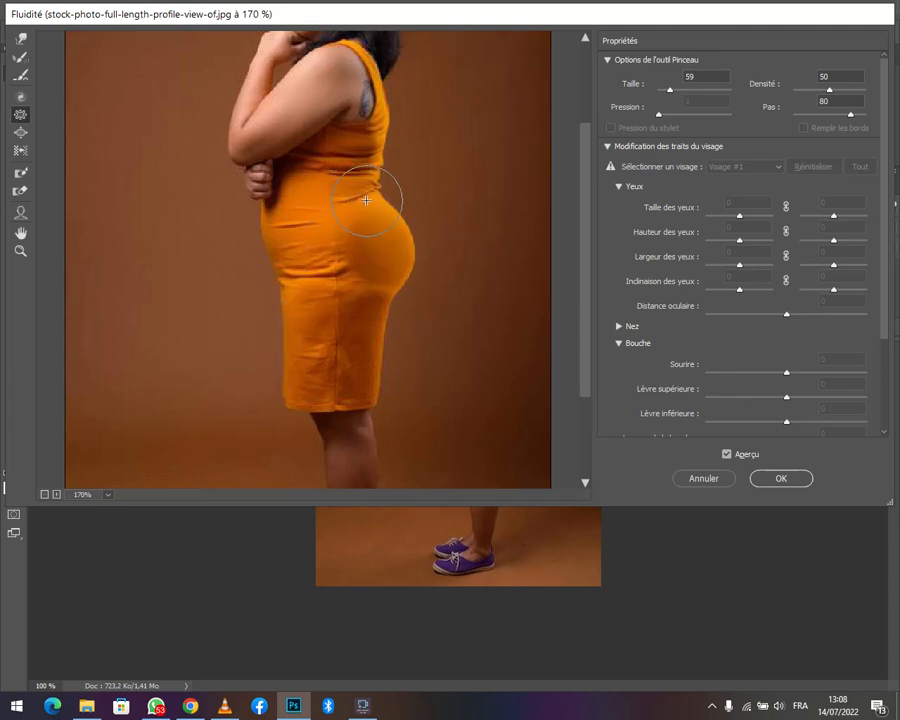
left_click(374, 160)
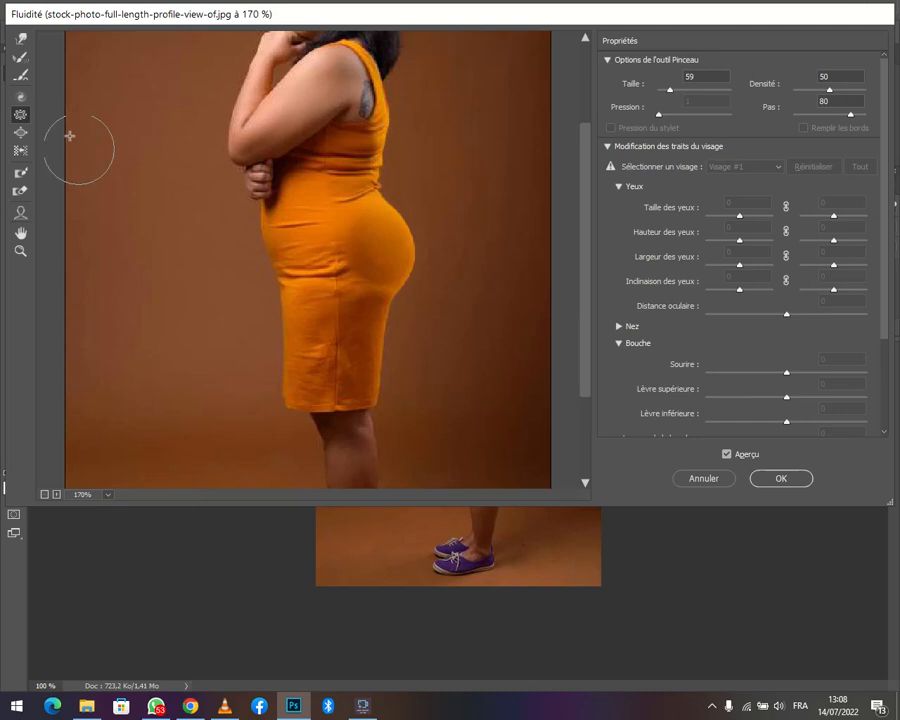
Round out the upper, outer and lower curve of the buttocks with the Dilatation (Bloat) tool at brush size 70
left_click(20, 132)
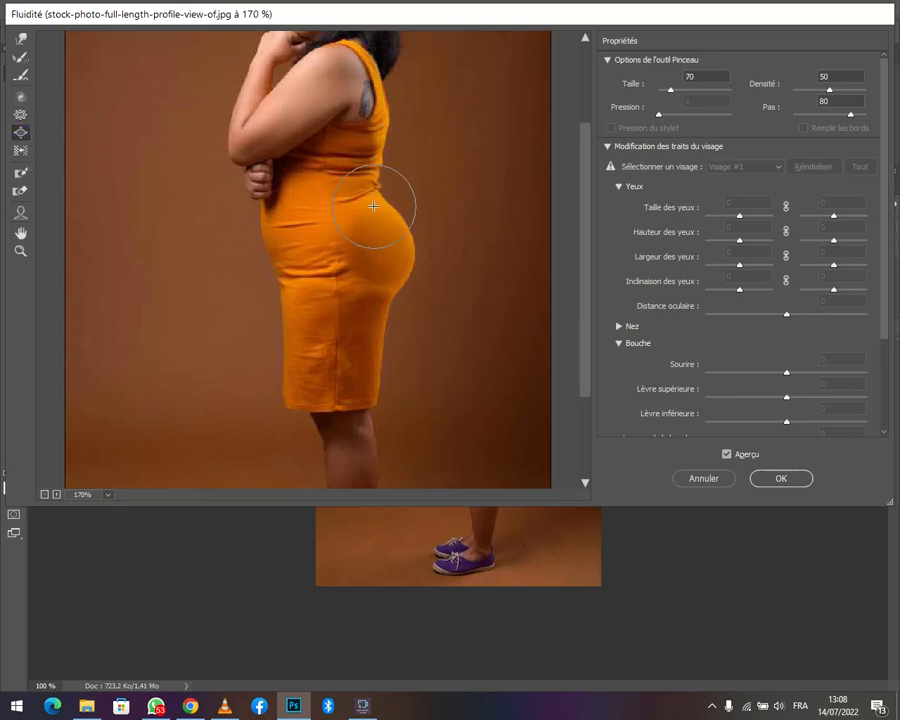
left_click(380, 206)
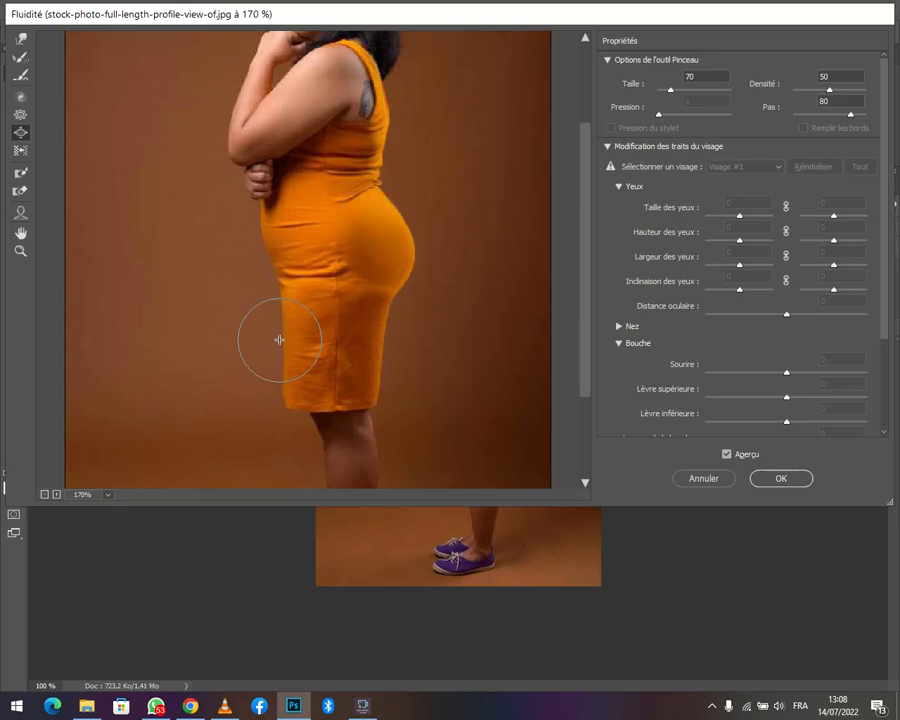
key("alt")
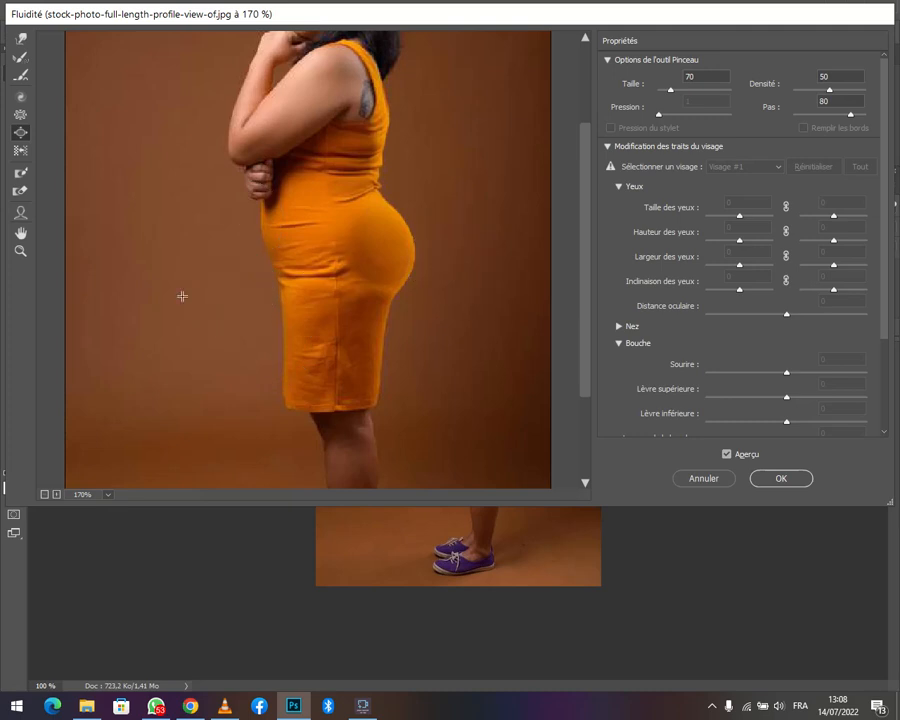
left_click(396, 230)
left_click(390, 283)
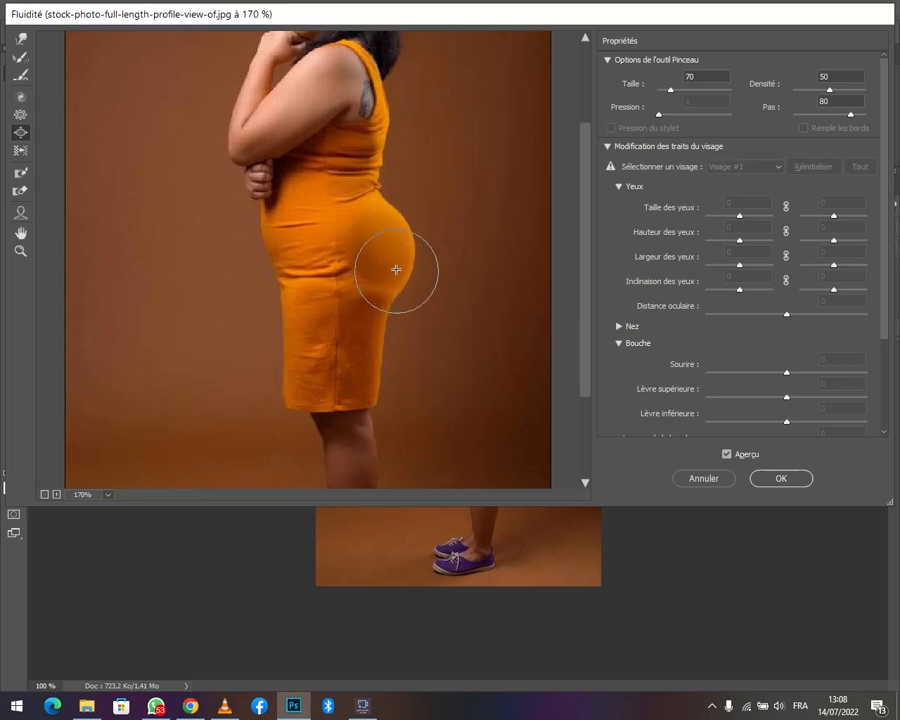
left_click(402, 253)
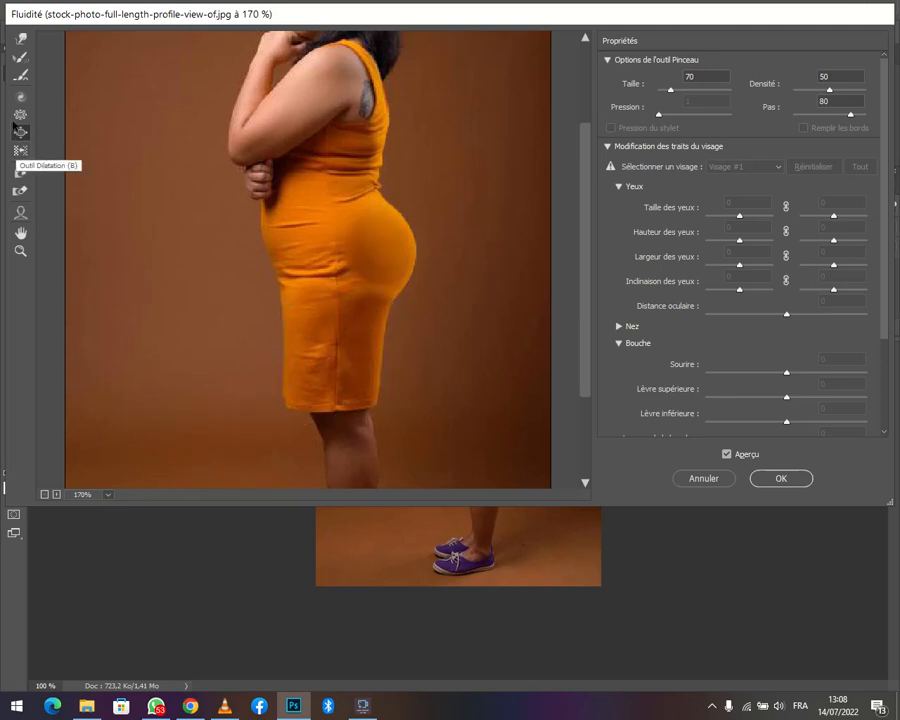
Pull in the dress just below the buttocks and flatten the belly with the Pucker tool at brush size 59
left_click(20, 114)
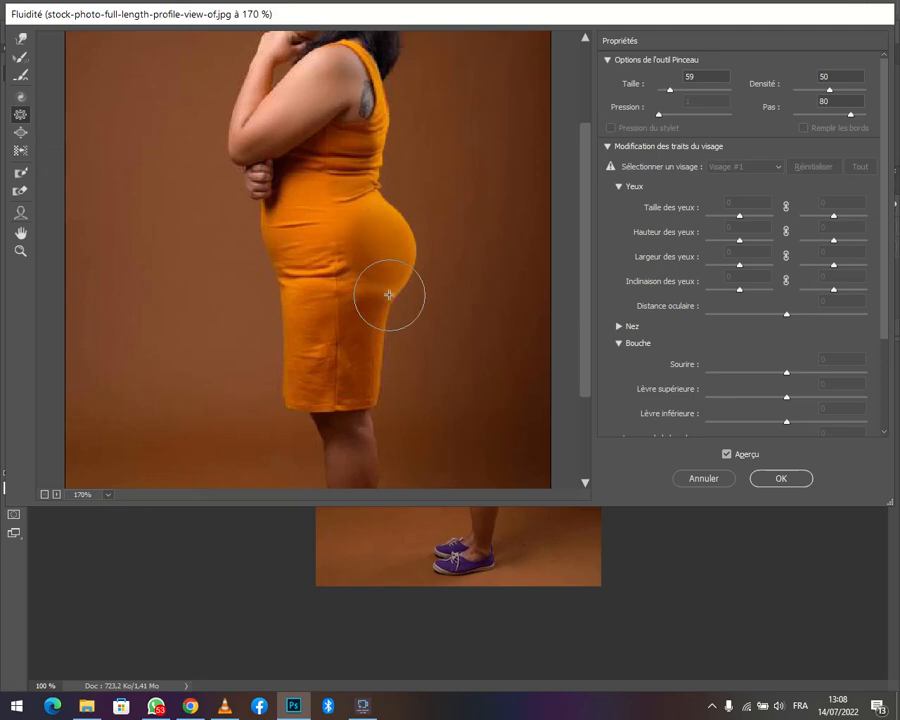
left_click_drag(393, 291, 352, 320)
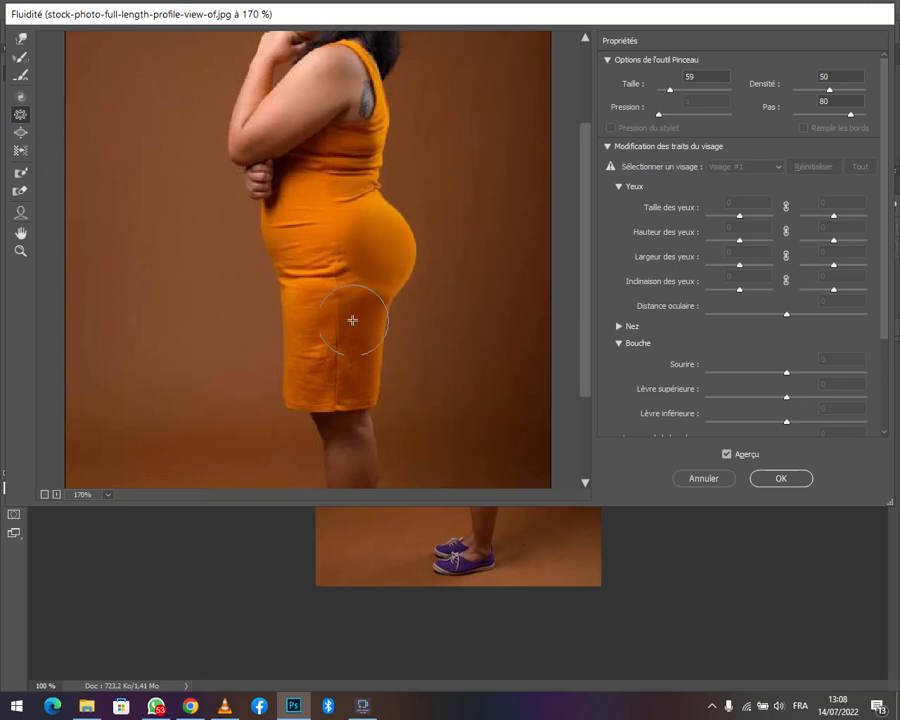
mouse_move(262, 231)
left_mouse_down()
mouse_move(273, 231)
mouse_move(275, 203)
mouse_move(267, 201)
mouse_move(275, 220)
mouse_move(274, 205)
left_mouse_up()
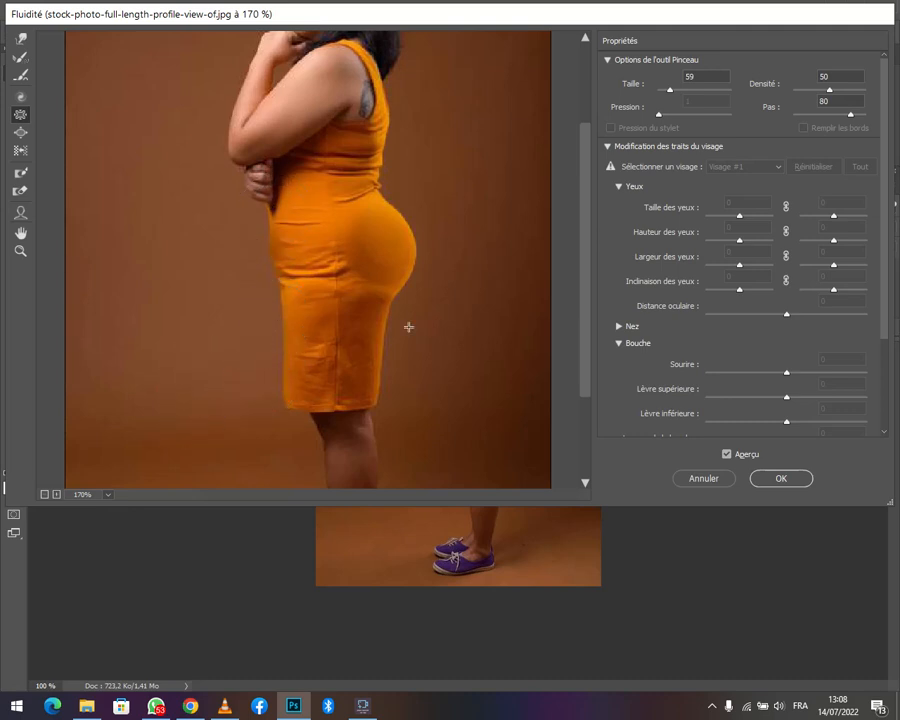
Refine the belly, lower back and front of the dress with the Pucker tool, and apply the Liquify changes
scroll(440, 314, "down", 4)
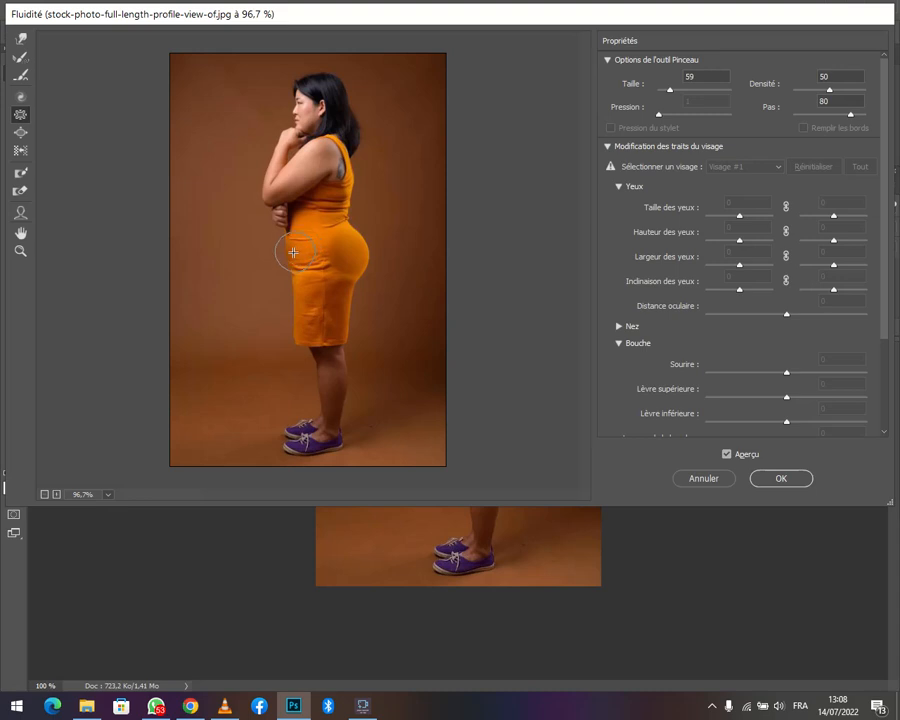
left_click(293, 252)
left_click(347, 199)
left_click_drag(318, 328, 322, 290)
left_click_drag(287, 235, 295, 228)
left_click(292, 222)
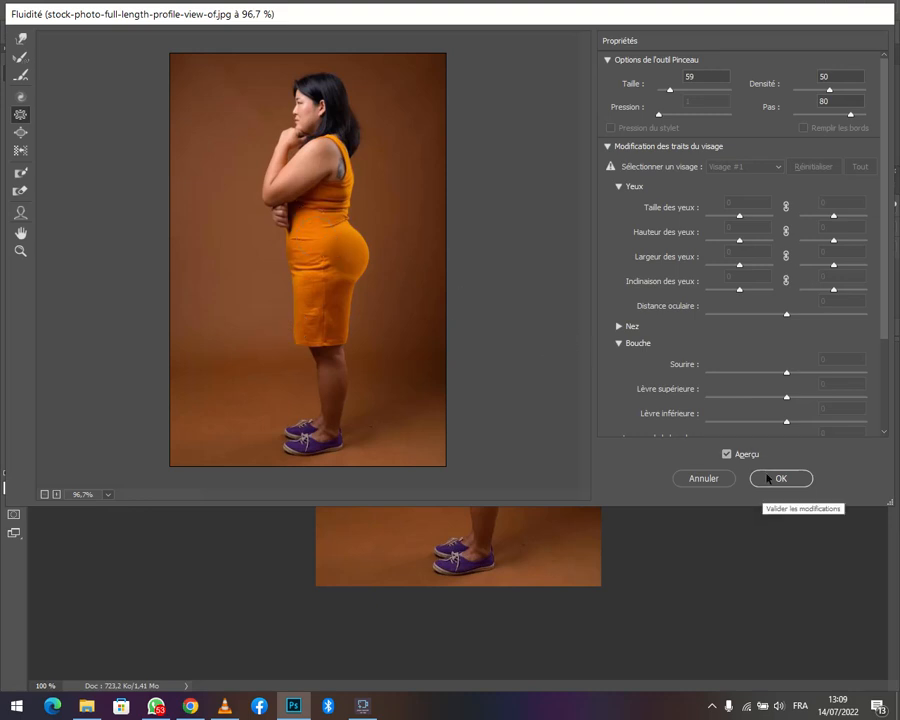
left_click(772, 477)
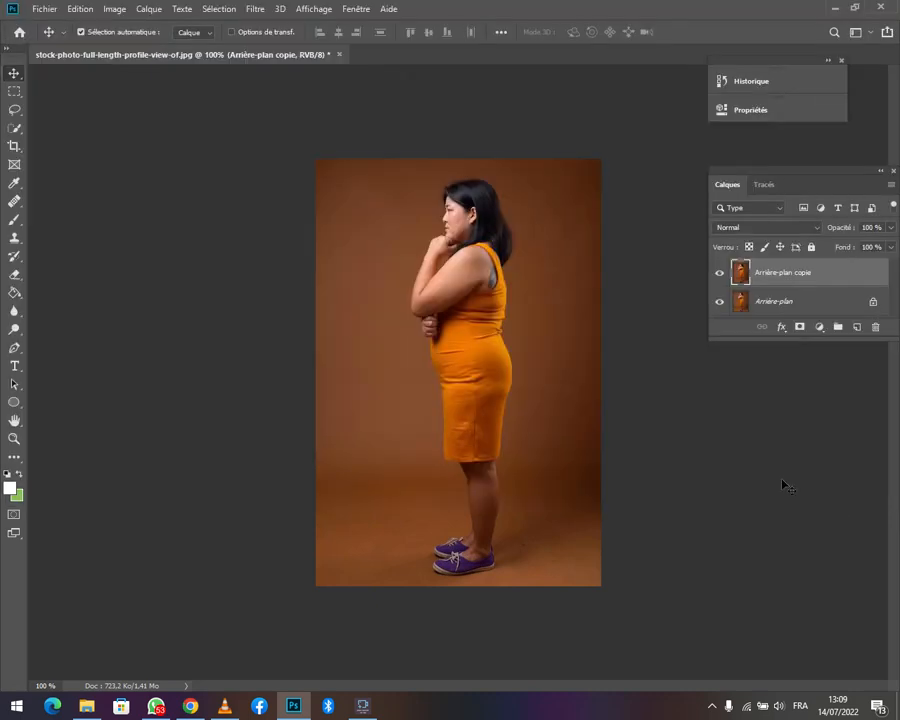
Compare the photo before and after the retouch by toggling the visibility of the Arrière-plan copie layer
left_click(720, 274)
left_click(720, 274)
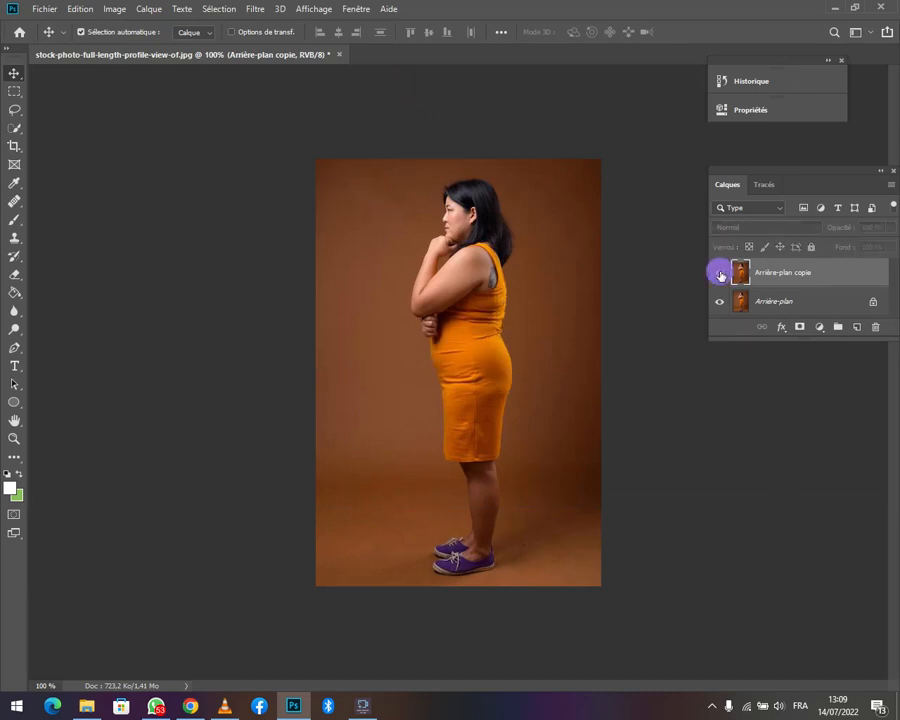
left_click(720, 274)
left_click(720, 274)
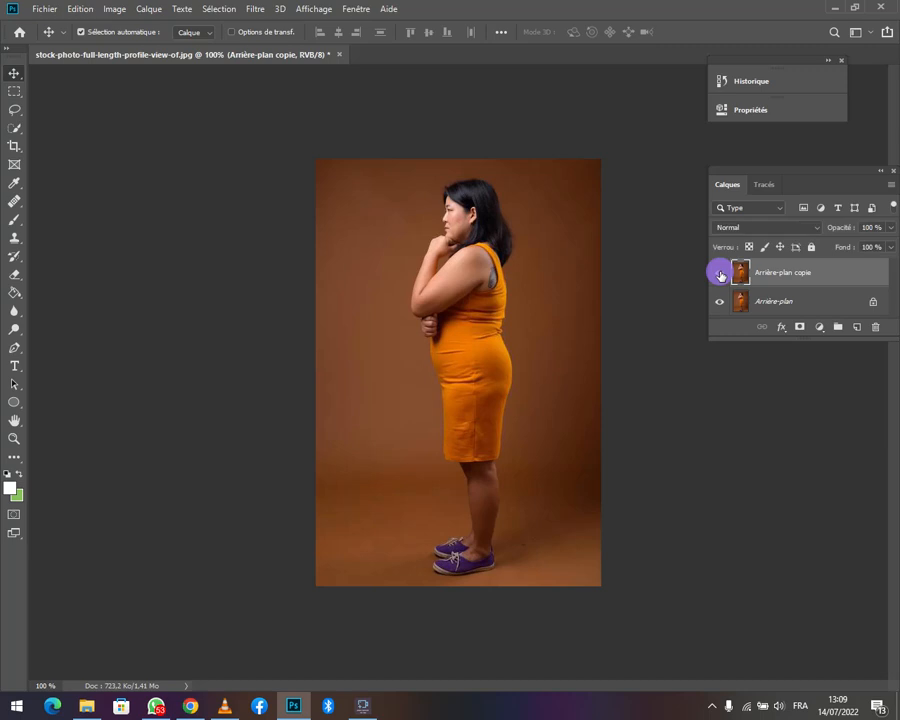
left_click(720, 274)
left_click(720, 274)
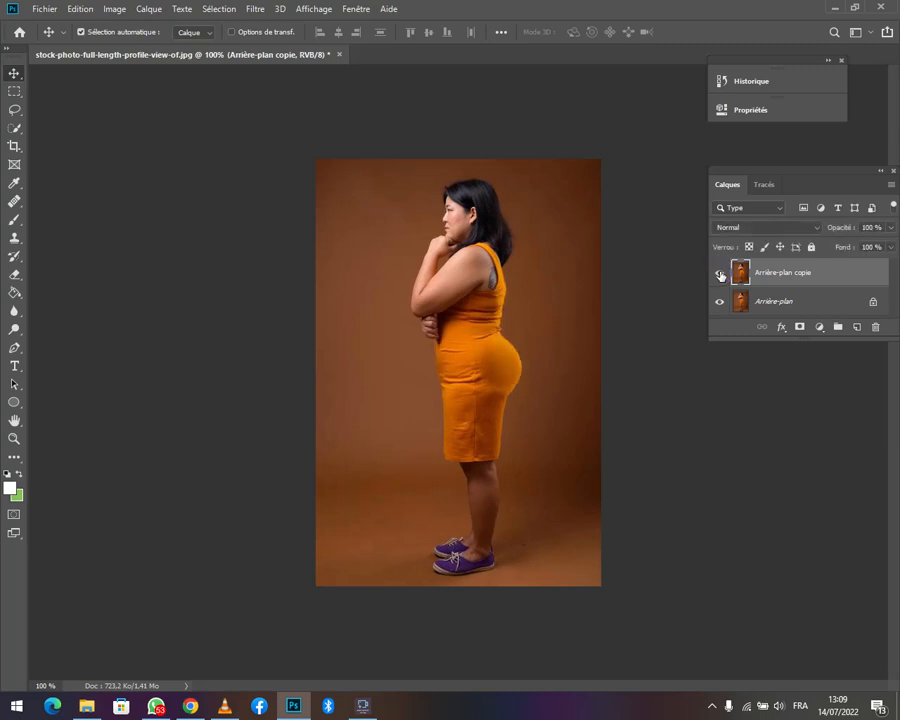